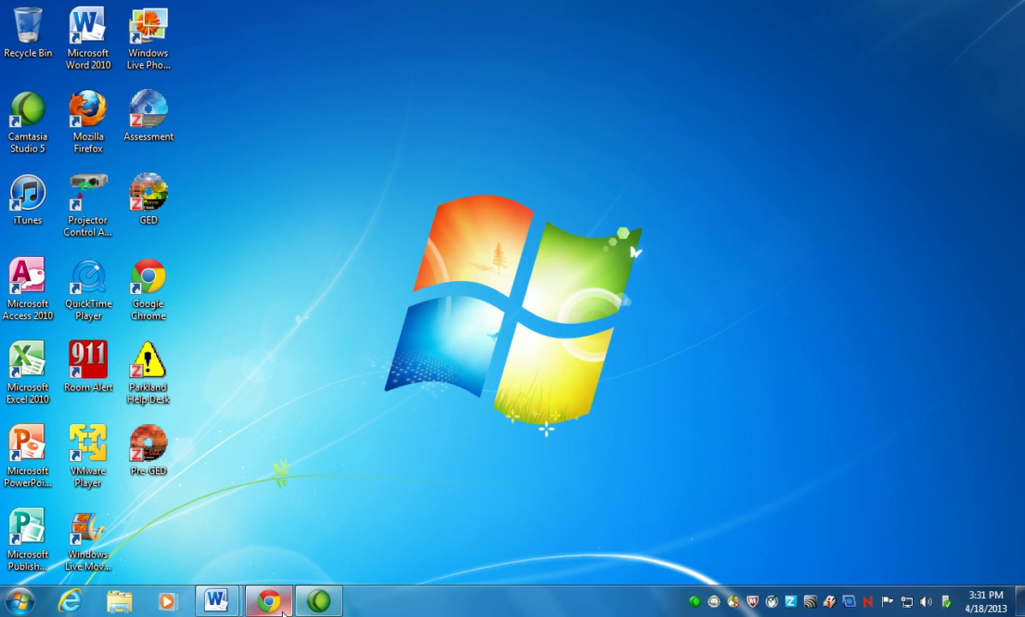
Restore the Chrome window holding the Gmail inbox from its taskbar preview.
{"action": "mouse_move", "coordinate": [275, 604]}
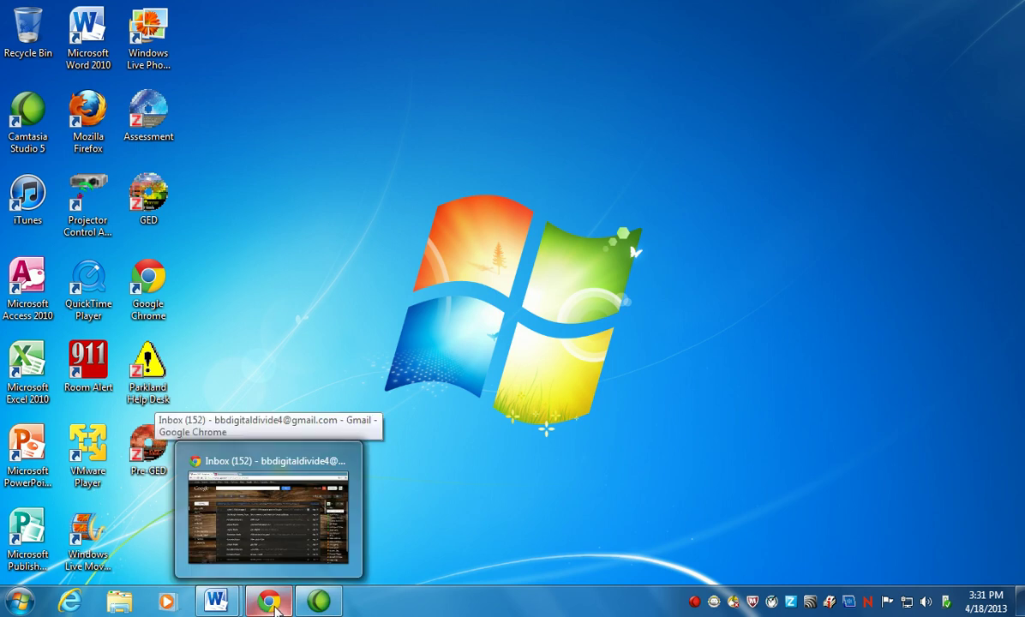
{"action": "left_click", "coordinate": [273, 603]}
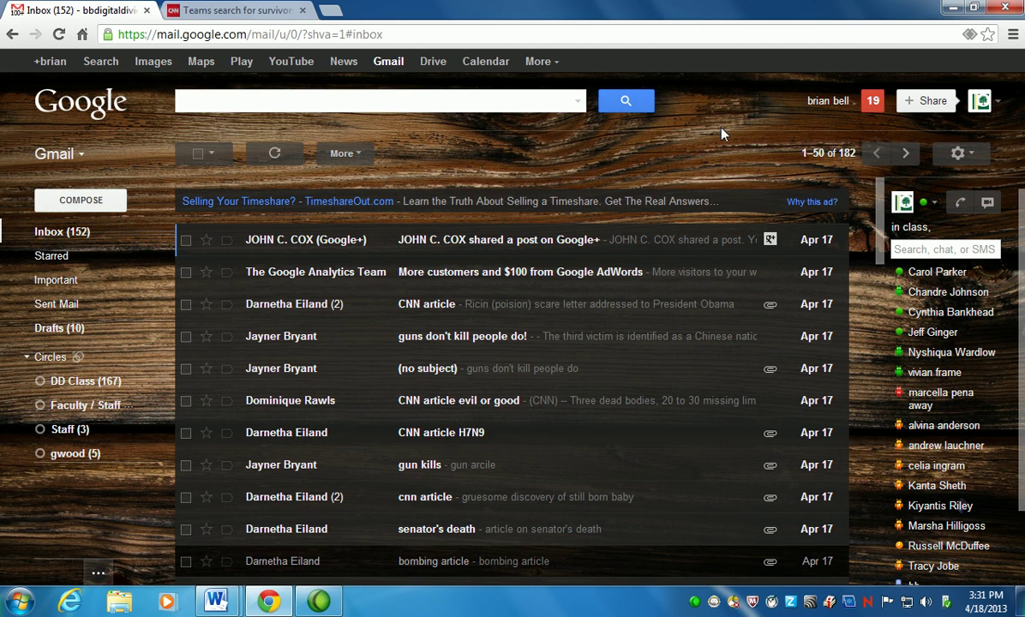
{"action": "key", "text": "shift+slash"}
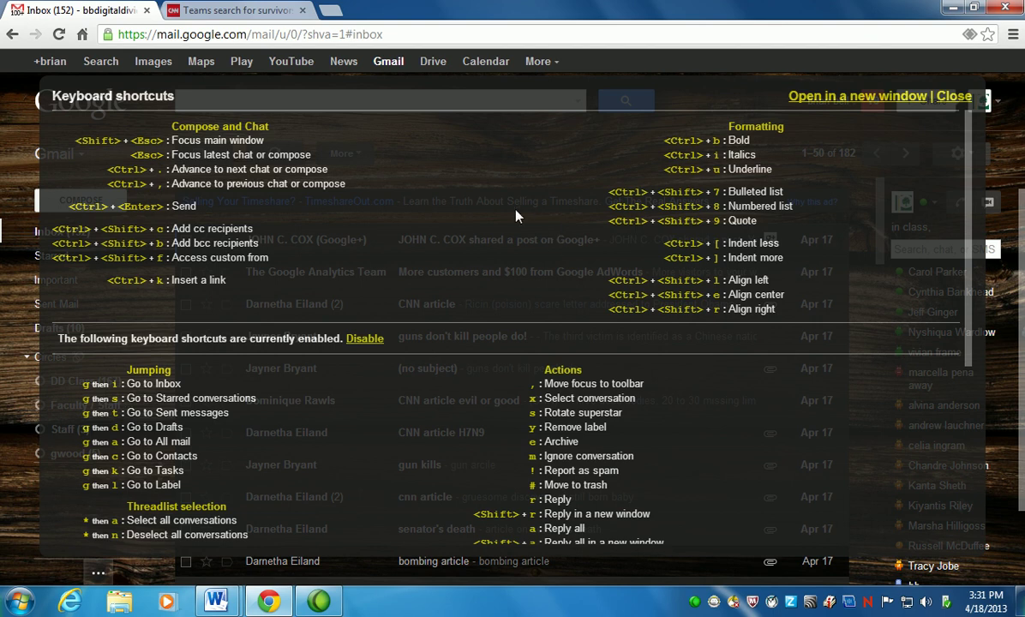
{"action": "scroll", "coordinate": [541, 273], "scroll_direction": "down", "scroll_amount": 2}
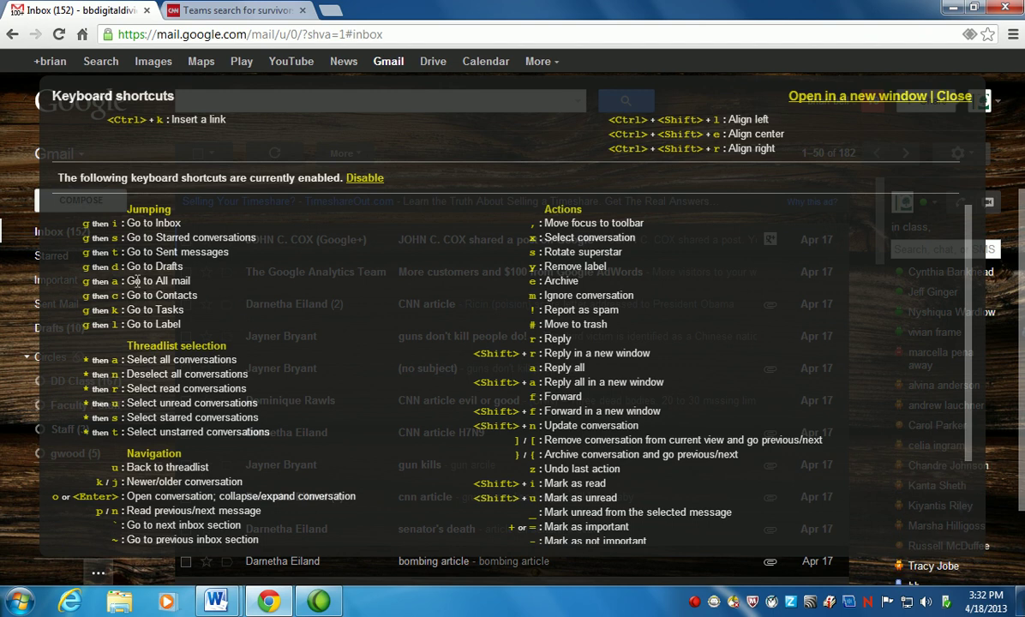
{"action": "scroll", "coordinate": [299, 331], "scroll_direction": "down", "scroll_amount": 2}
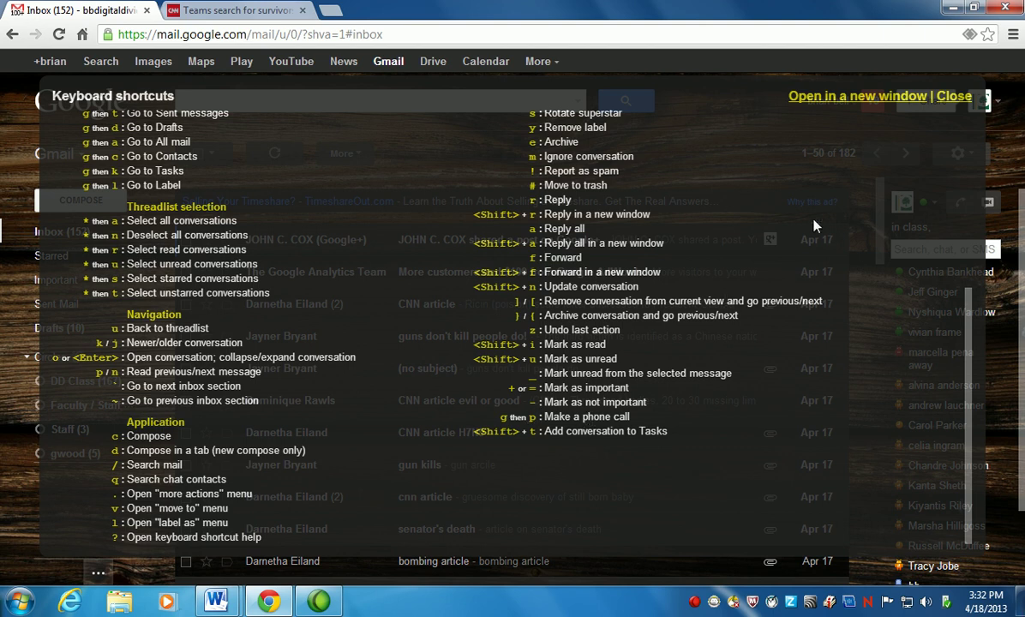
{"action": "left_click", "coordinate": [943, 96]}
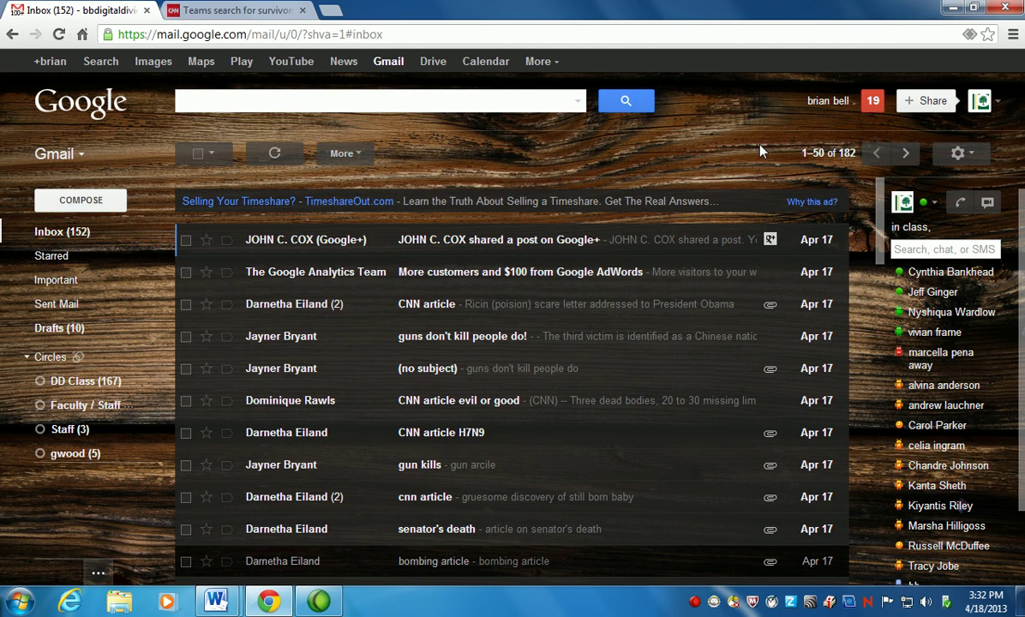
Open the Call dialer with g then p and follow its voice plugin download link.
{"action": "key", "text": "g"}
{"action": "key", "text": "p"}
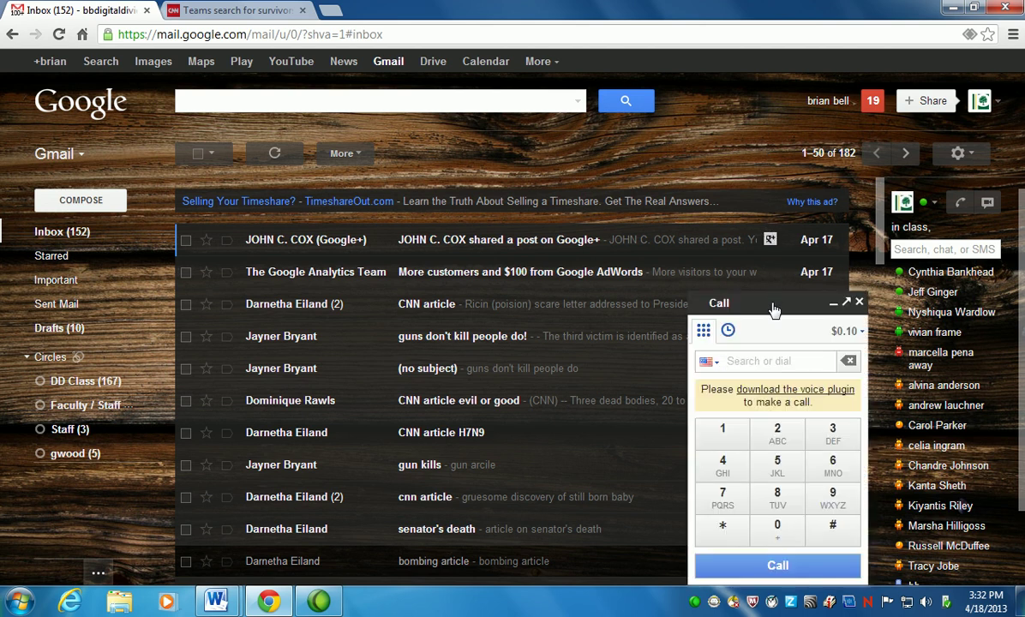
{"action": "left_click", "coordinate": [770, 303]}
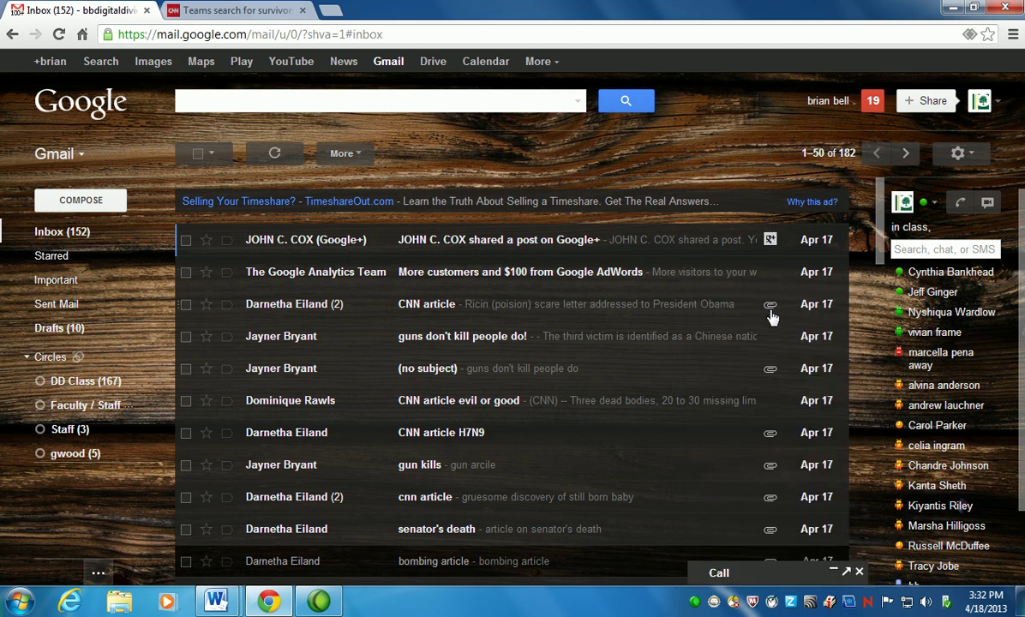
{"action": "left_click", "coordinate": [834, 572]}
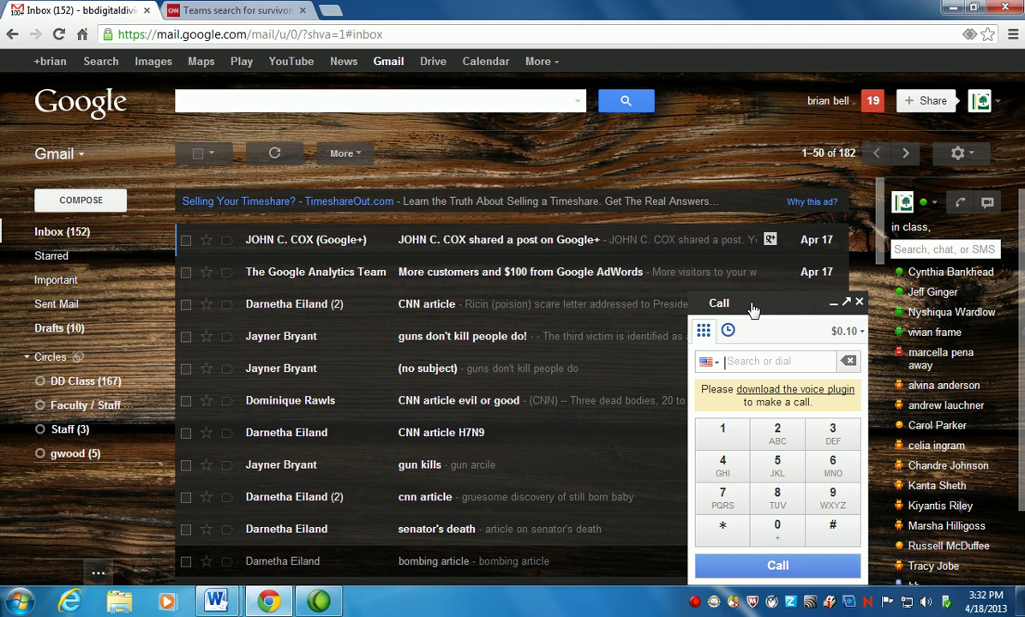
{"action": "left_click", "coordinate": [781, 390]}
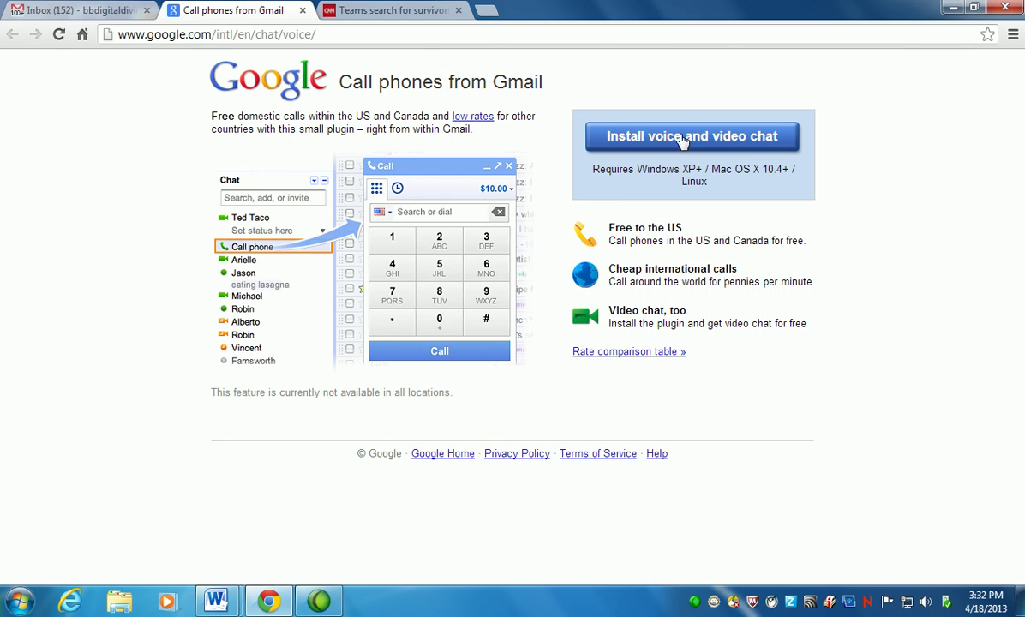
Install the Google voice and video chat plugin and close the Thanks for installing message.
{"action": "left_click", "coordinate": [682, 141]}
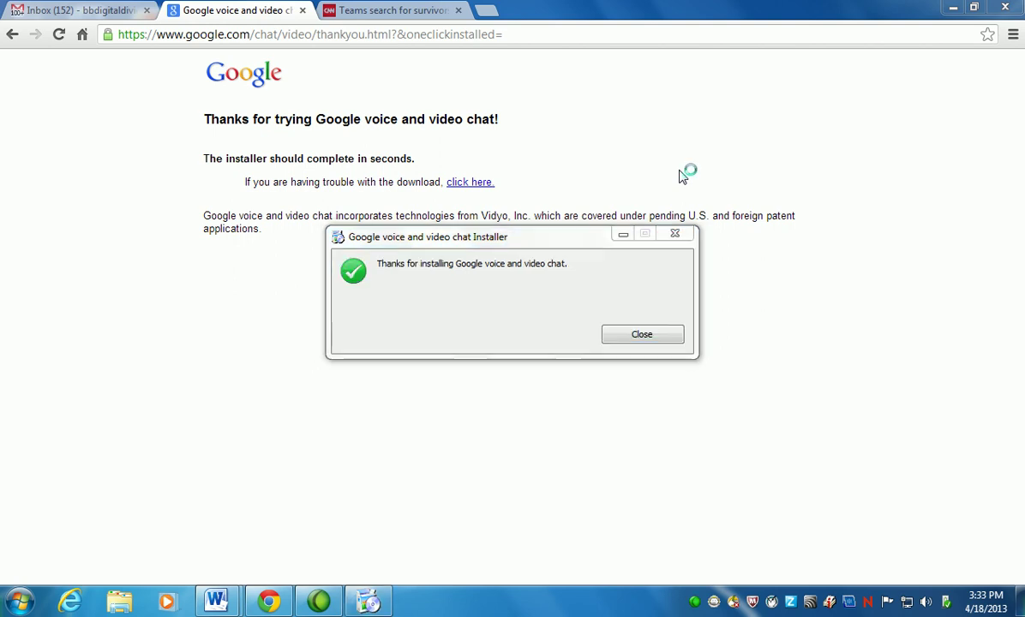
{"action": "left_click", "coordinate": [676, 335]}
Back on the Inbox tab, close and reopen the Call dialer, then reload Gmail.
{"action": "left_click", "coordinate": [90, 12]}
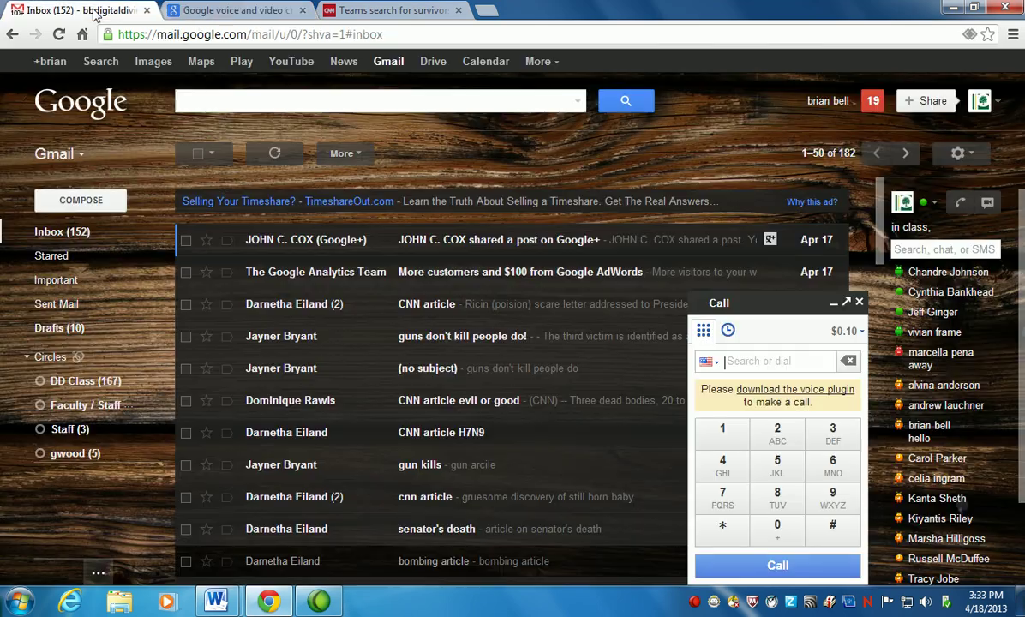
{"action": "left_click", "coordinate": [859, 303]}
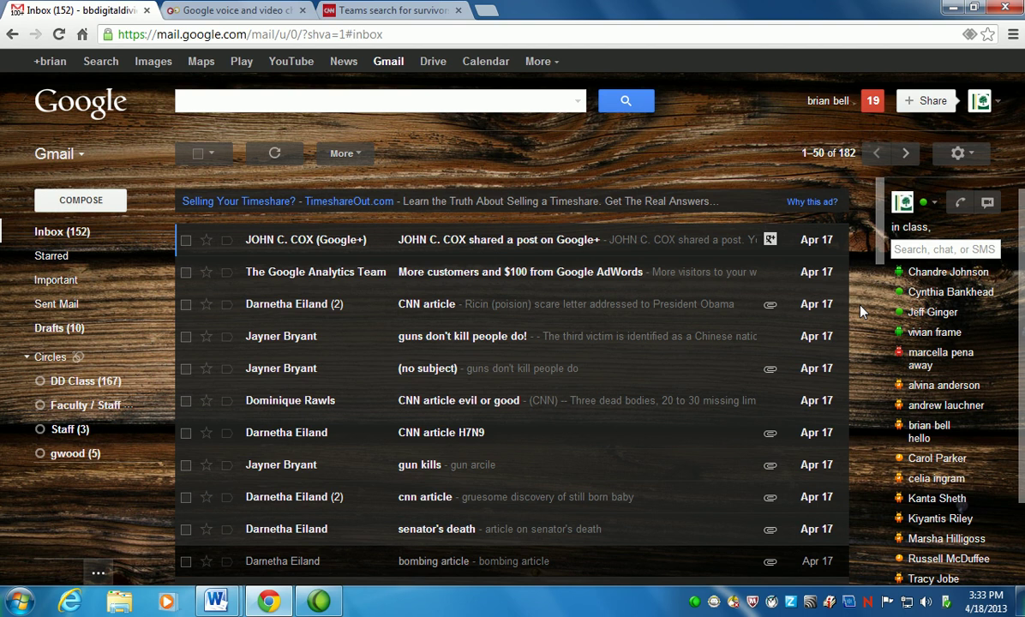
{"action": "left_click", "coordinate": [961, 203]}
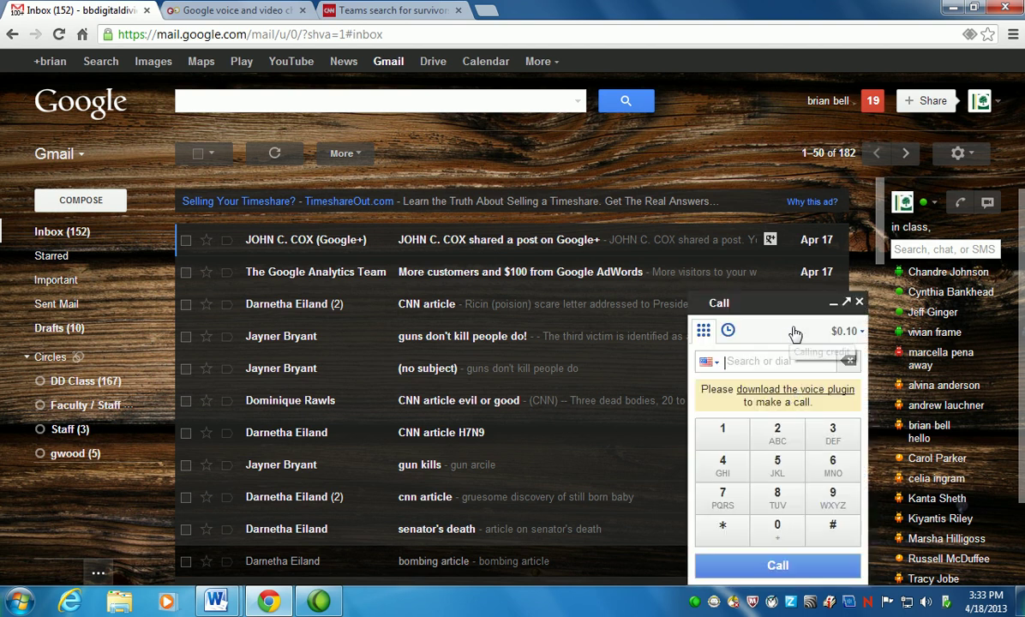
{"action": "left_click", "coordinate": [60, 39]}
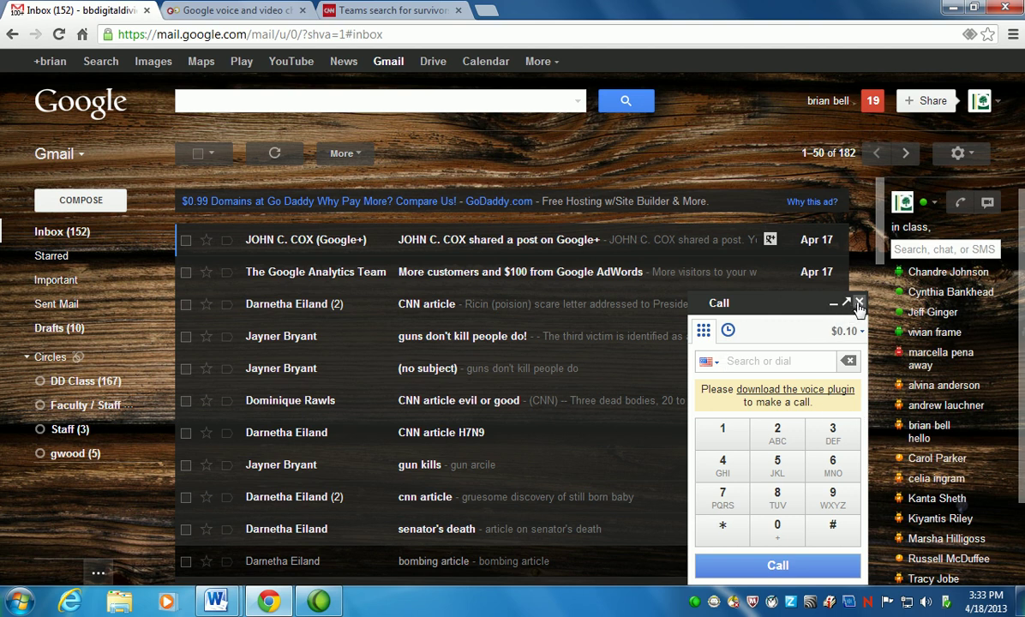
Restart Chrome from the desktop icon and reopen Gmail from the New Tab page.
{"action": "left_click", "coordinate": [1008, 9]}
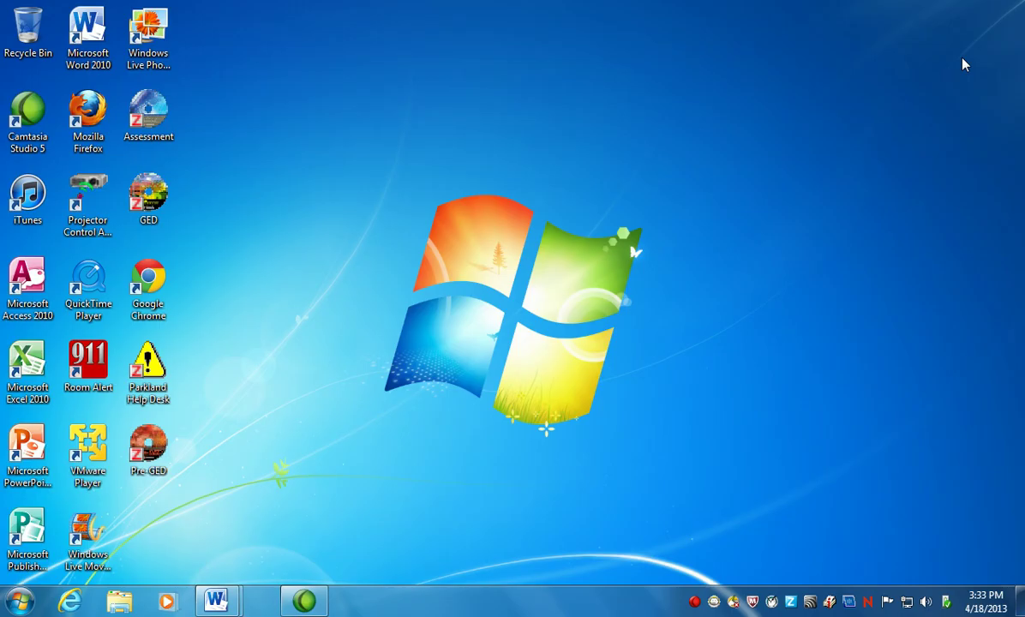
{"action": "left_click", "coordinate": [150, 283]}
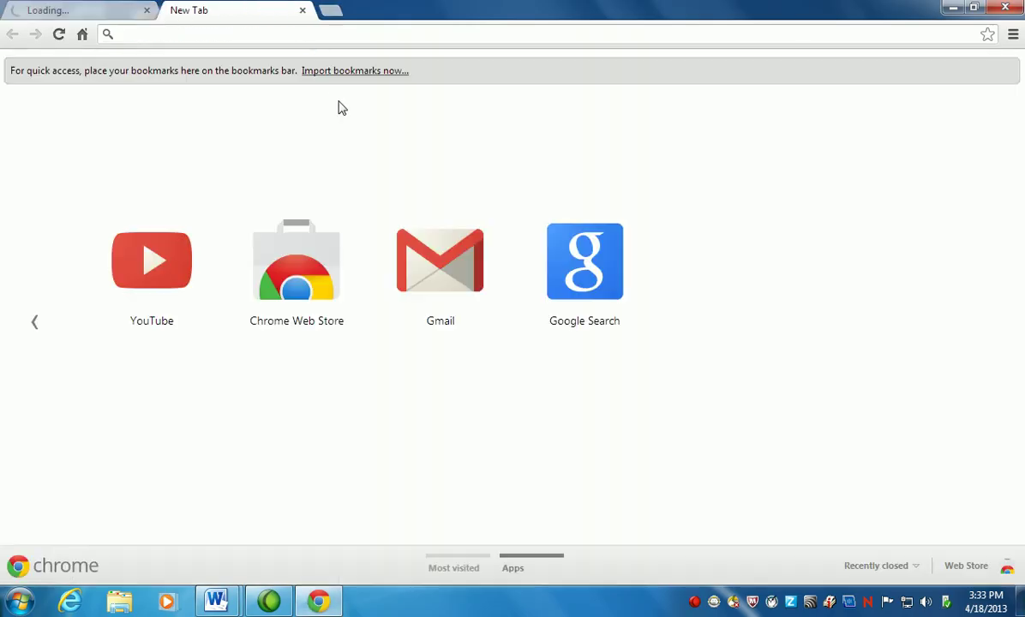
{"action": "left_click", "coordinate": [430, 261]}
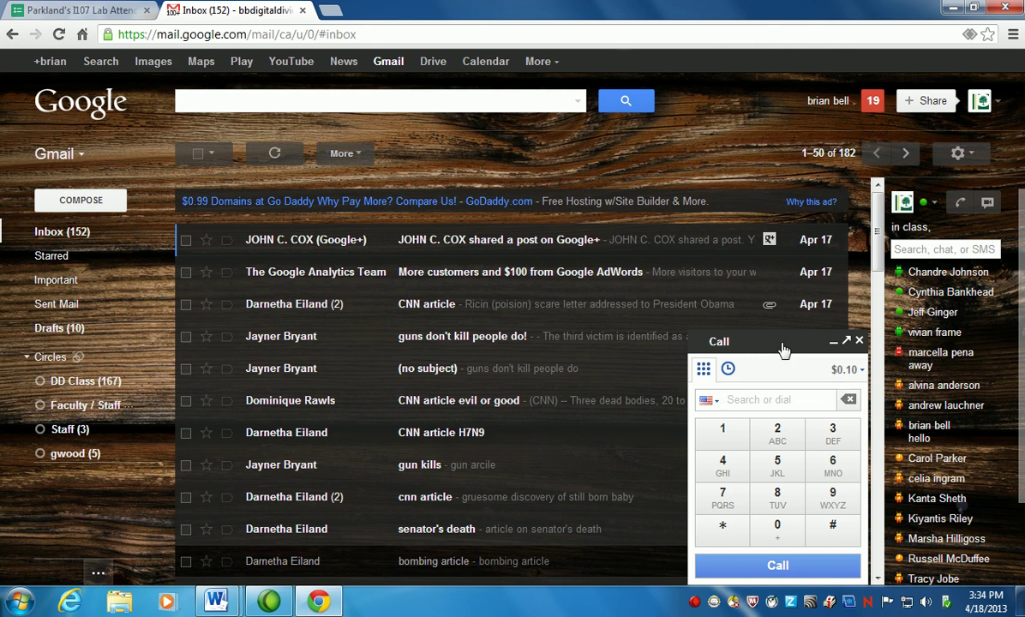
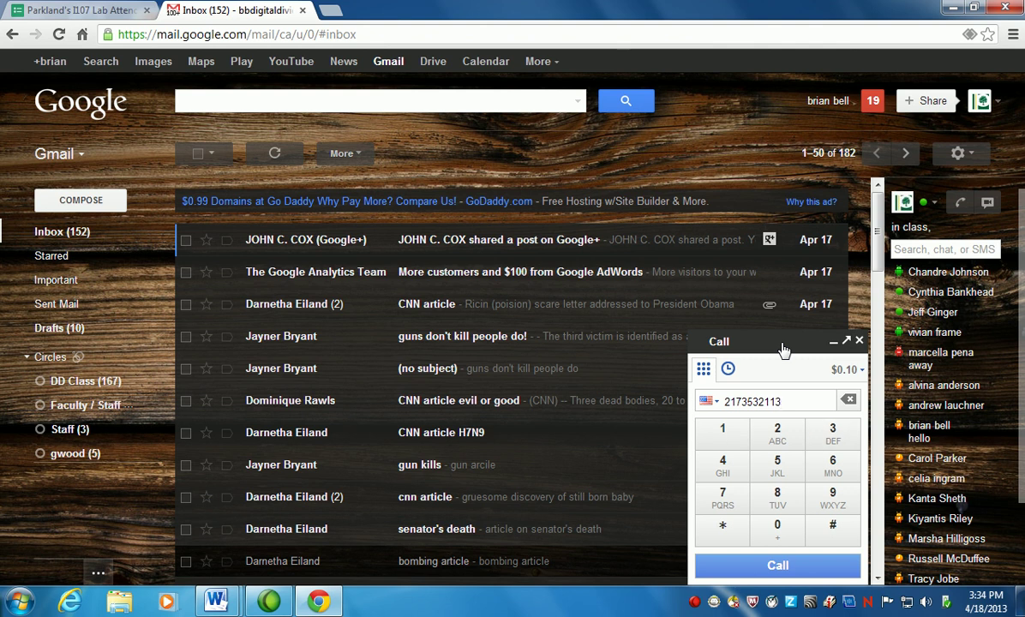
Enter the phone number in the dialer, correcting its wrong ending, and place the free call.
{"action": "left_click", "coordinate": [777, 567]}
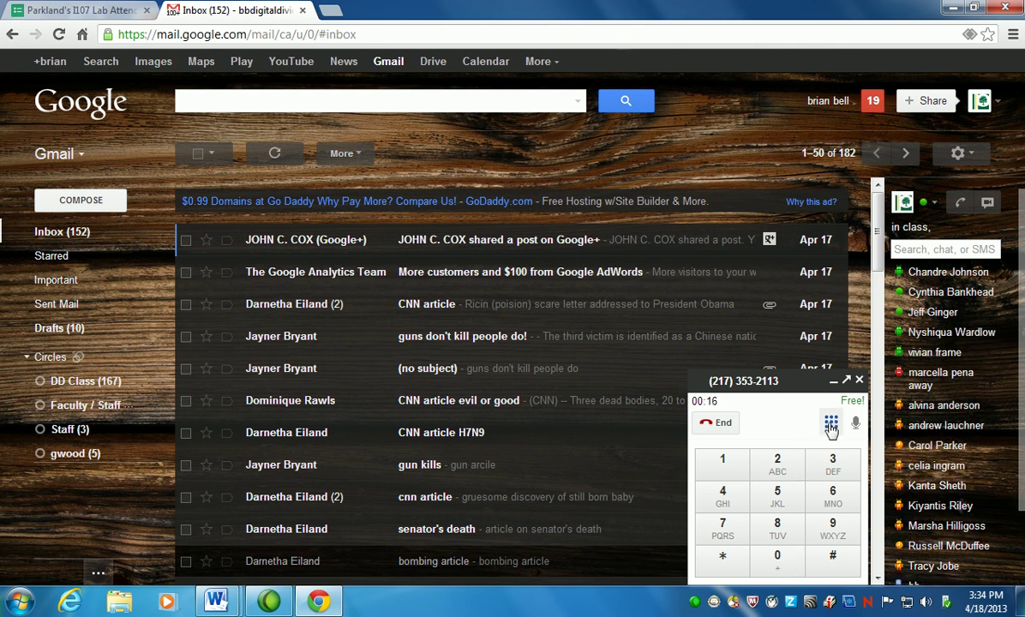
Pop the ongoing call into its own window, hang up, and close that window.
{"action": "left_click", "coordinate": [846, 382]}
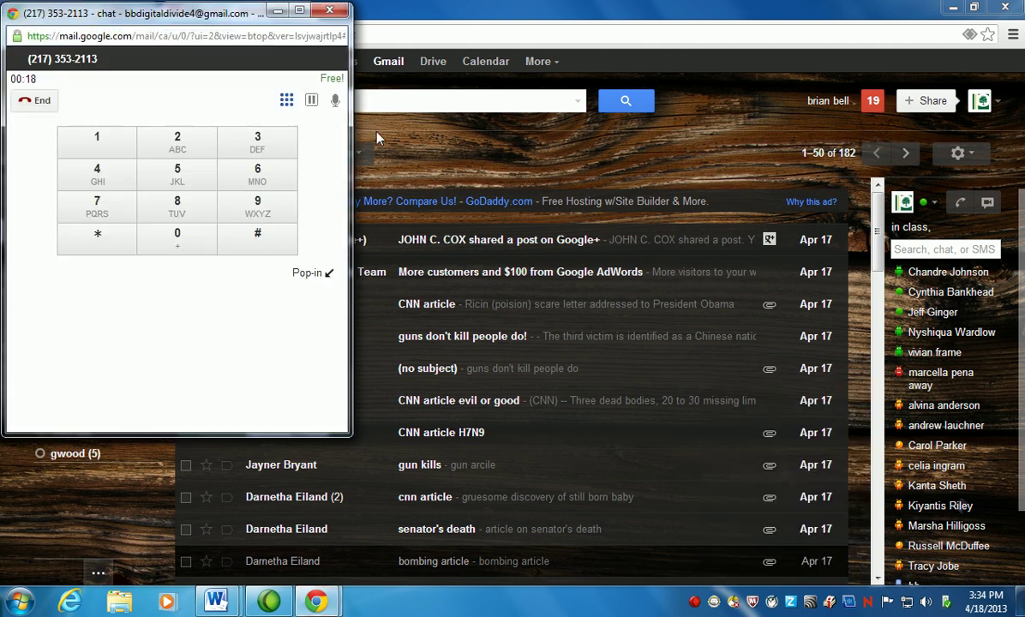
{"action": "left_click_drag", "start_coordinate": [198, 17], "coordinate": [305, 67]}
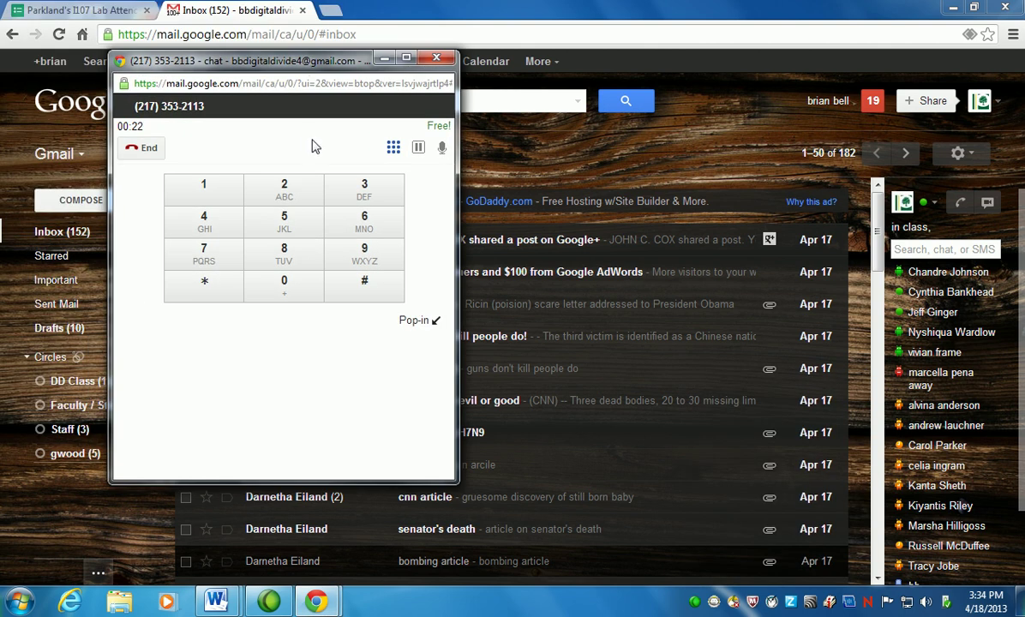
{"action": "left_click", "coordinate": [147, 150]}
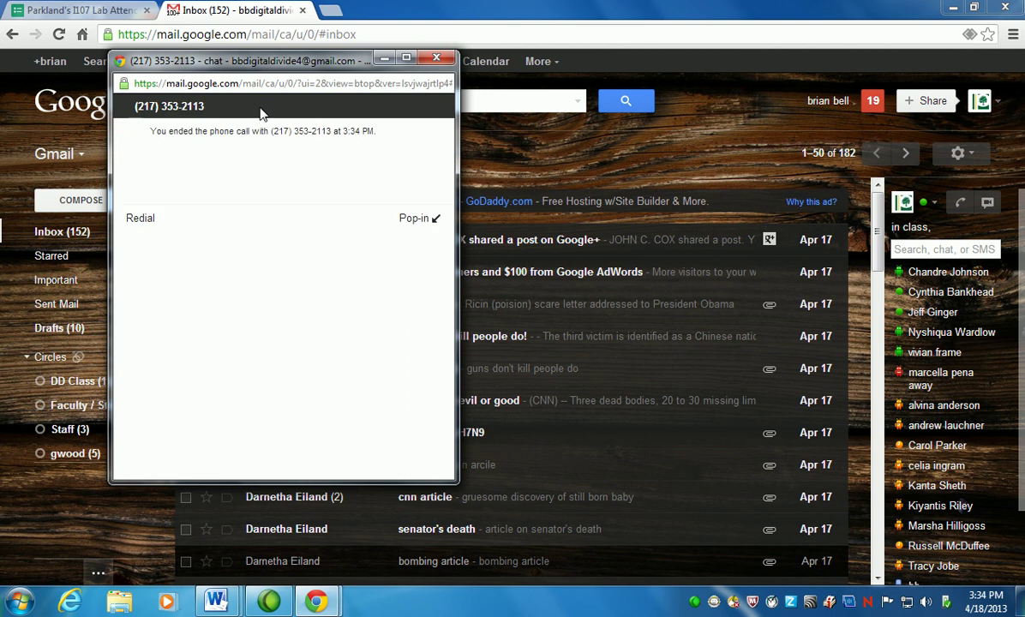
{"action": "left_click", "coordinate": [436, 57]}
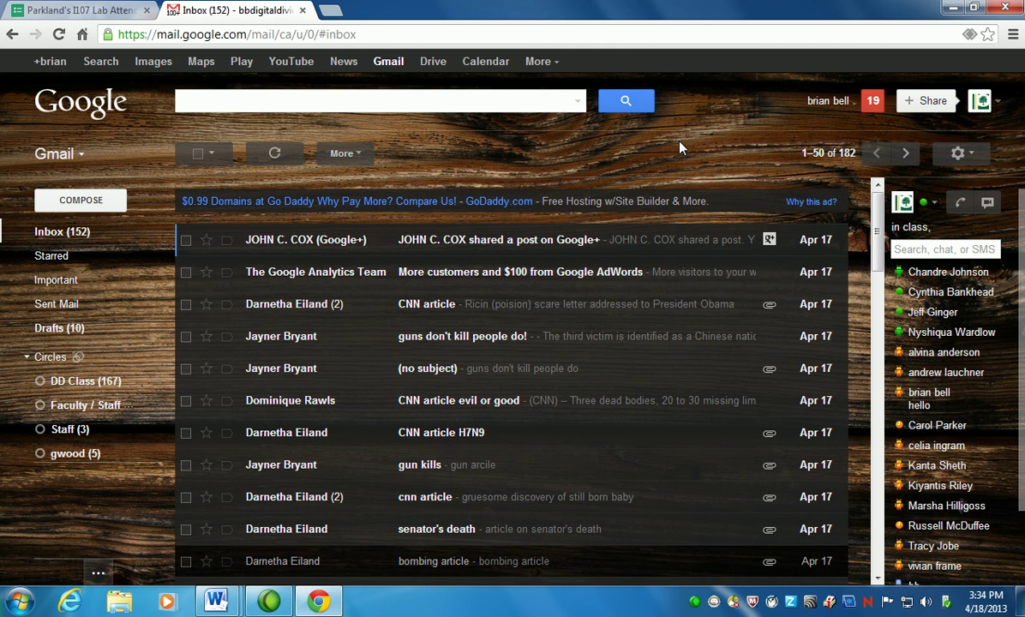
Show the Keyboard shortcuts list with ?, scroll through it, and close it.
{"action": "key", "text": "shift+slash"}
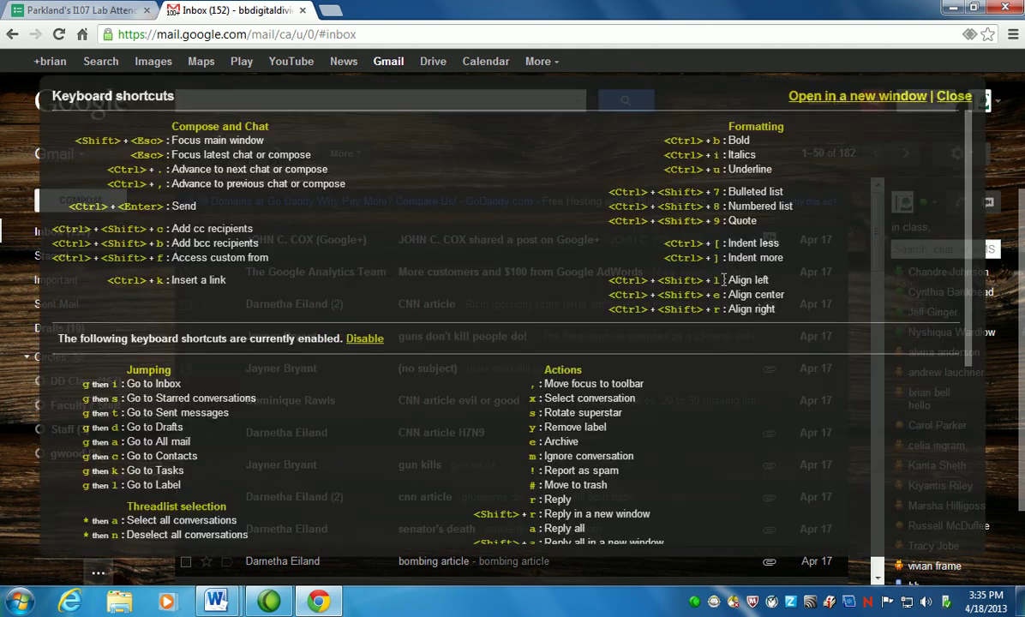
{"action": "scroll", "coordinate": [723, 285], "scroll_direction": "down", "scroll_amount": 5}
{"action": "scroll", "coordinate": [722, 286], "scroll_direction": "up", "scroll_amount": 4}
{"action": "scroll", "coordinate": [276, 326], "scroll_direction": "down", "scroll_amount": 4}
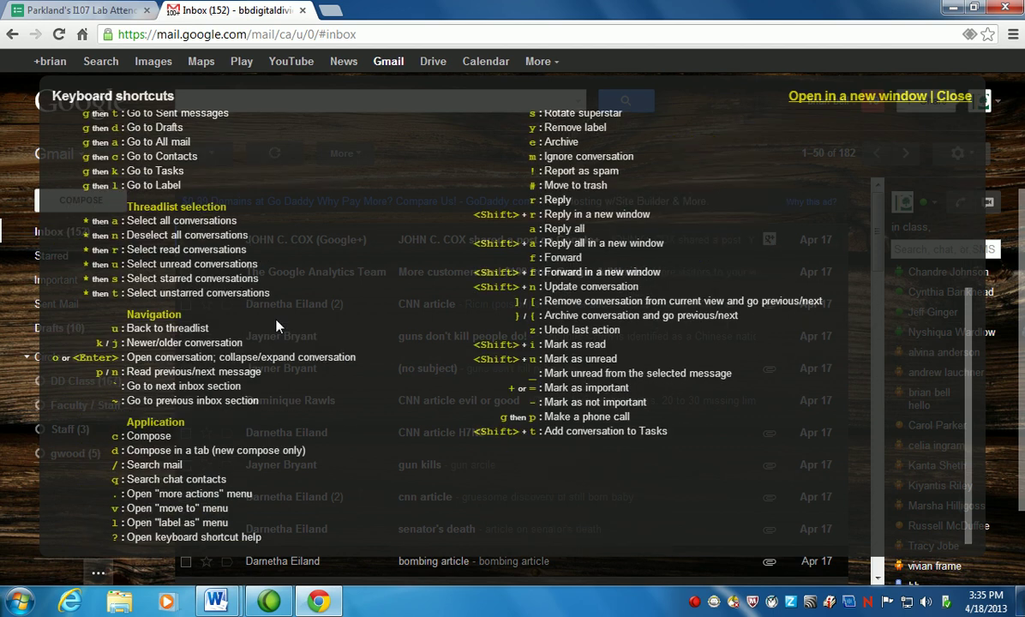
{"action": "scroll", "coordinate": [275, 325], "scroll_direction": "up", "scroll_amount": 4}
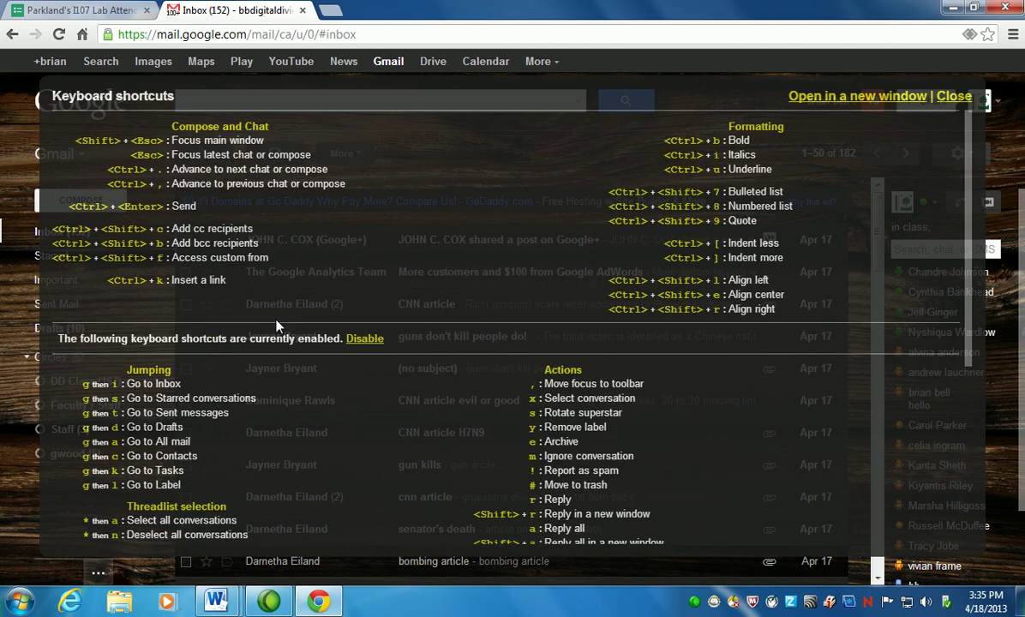
{"action": "left_click", "coordinate": [952, 96]}
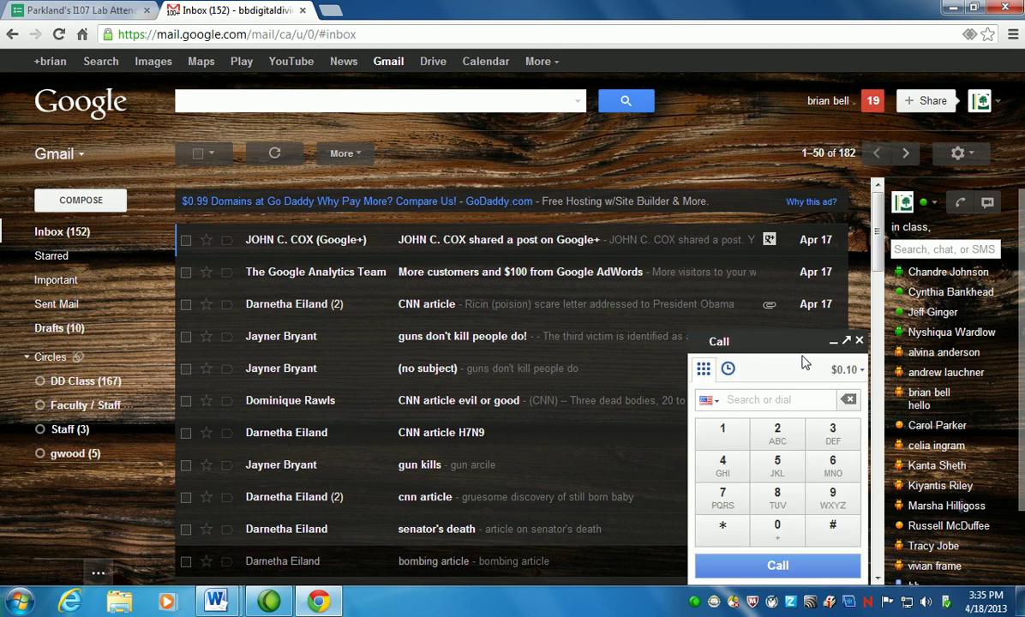
Pop the Call dialer into a separate window, move it around, then close it.
{"action": "left_click", "coordinate": [847, 342]}
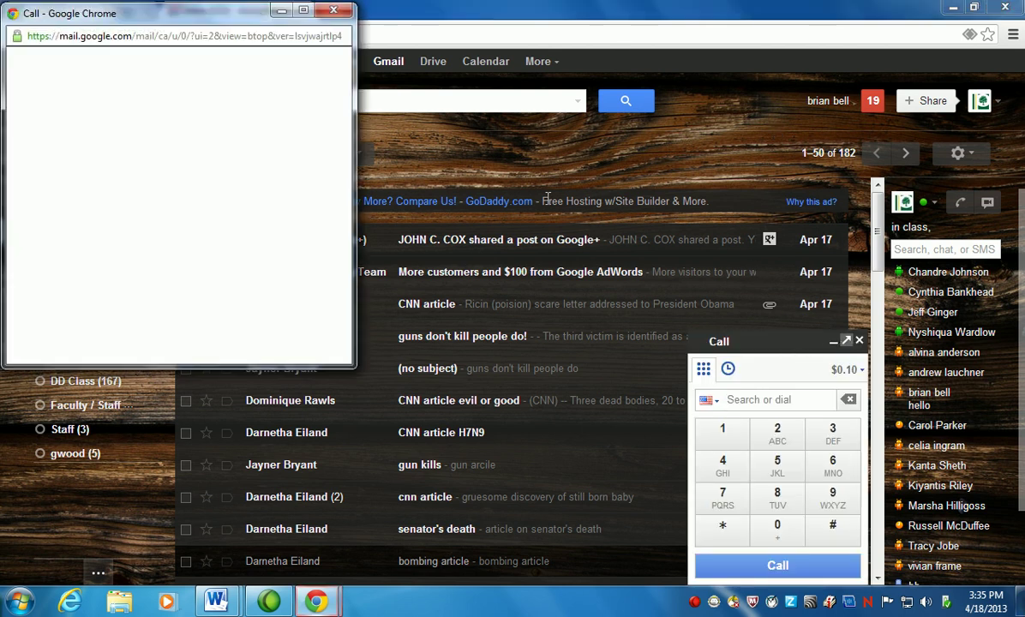
{"action": "left_click_drag", "start_coordinate": [236, 21], "coordinate": [255, 178]}
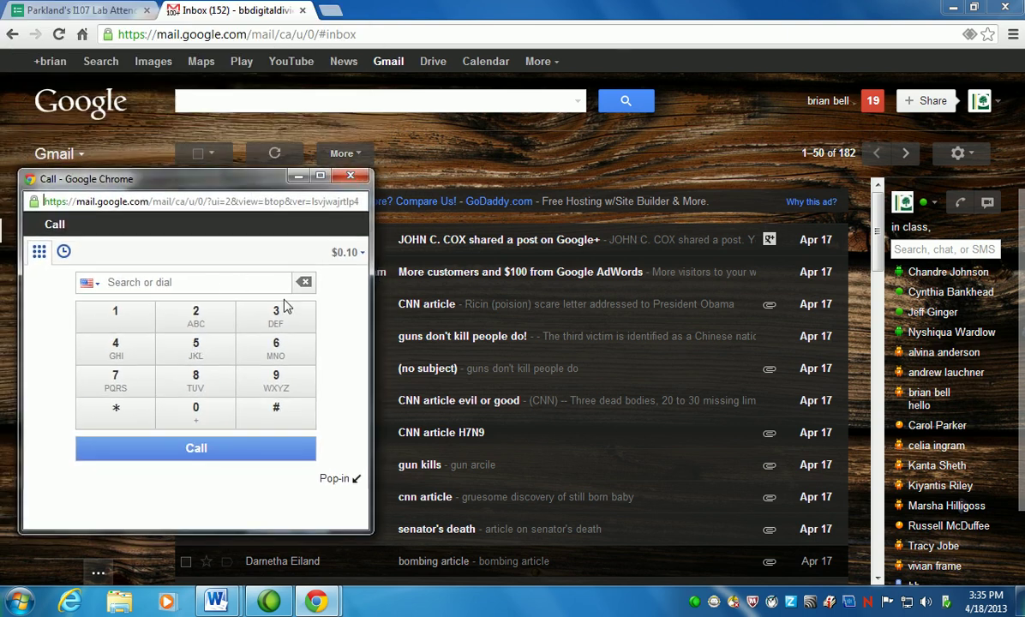
{"action": "left_click", "coordinate": [148, 285]}
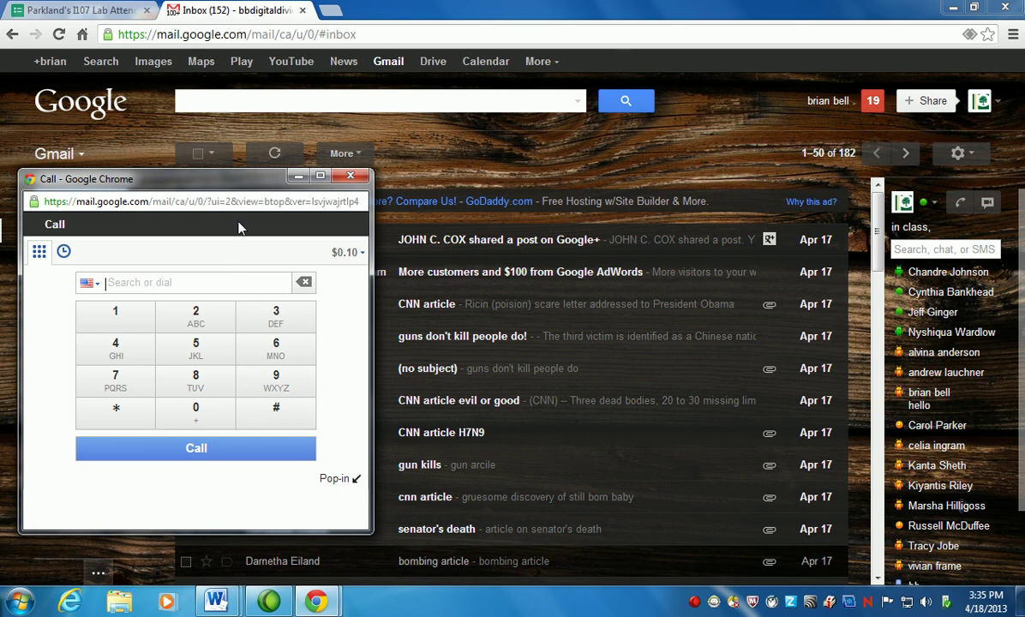
{"action": "left_click_drag", "start_coordinate": [232, 178], "coordinate": [315, 163]}
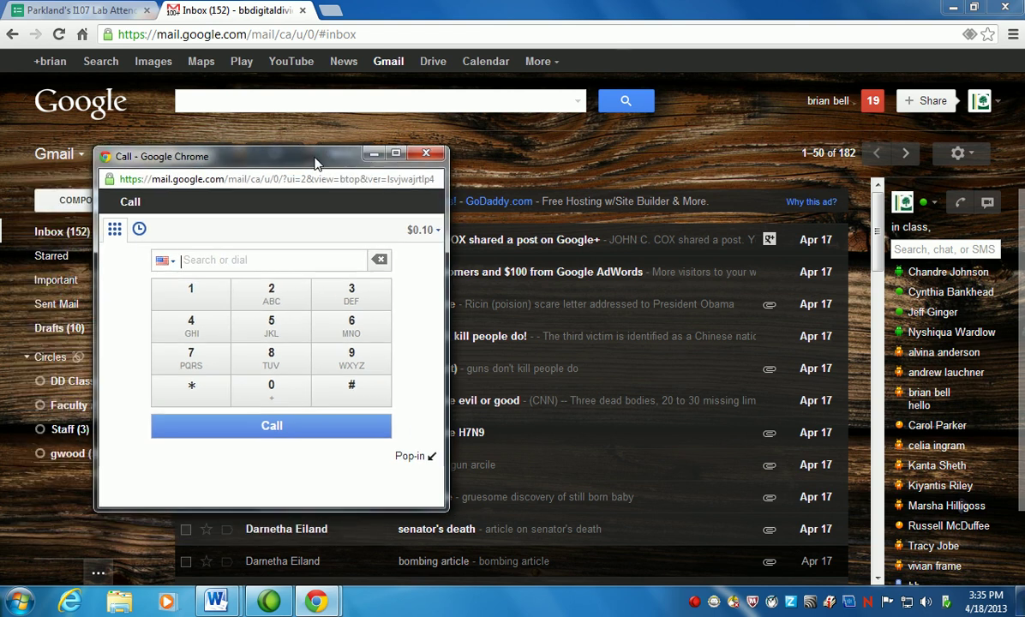
{"action": "left_click", "coordinate": [426, 154]}
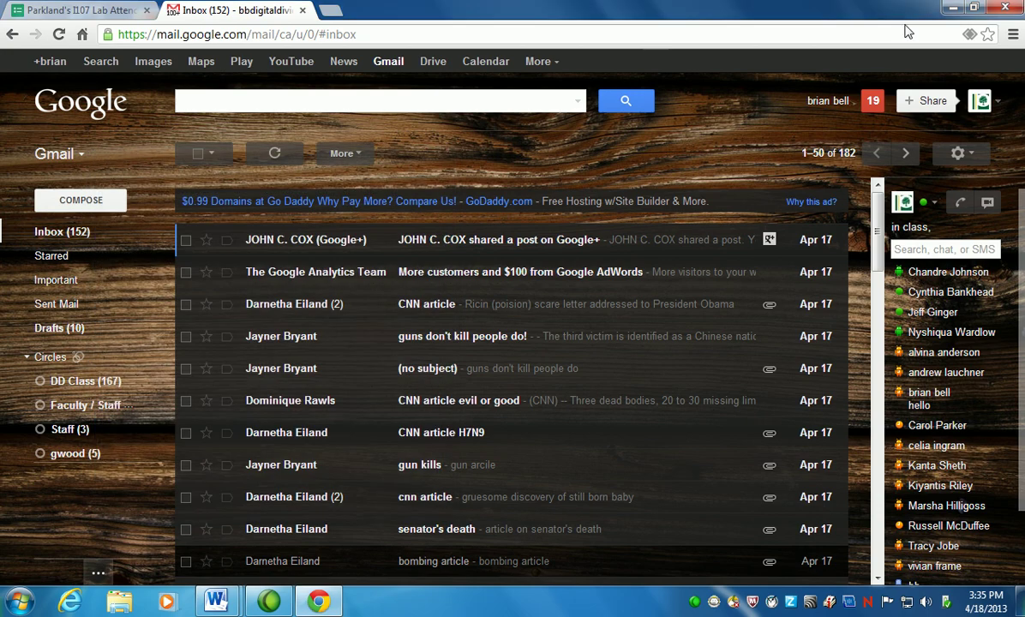